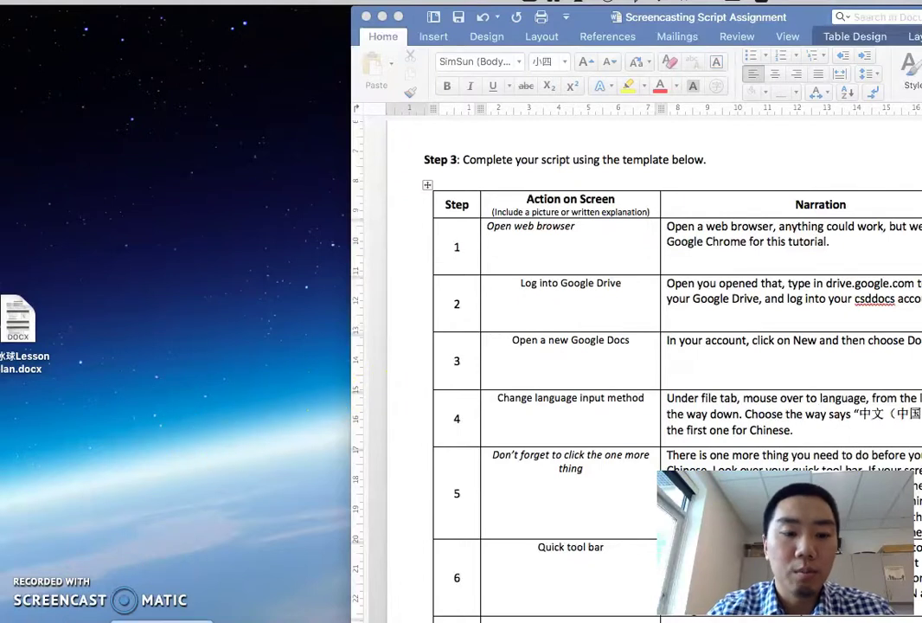
- Bring up Chrome's Dock menu over the Word script assignment table
right_click(319, 619)
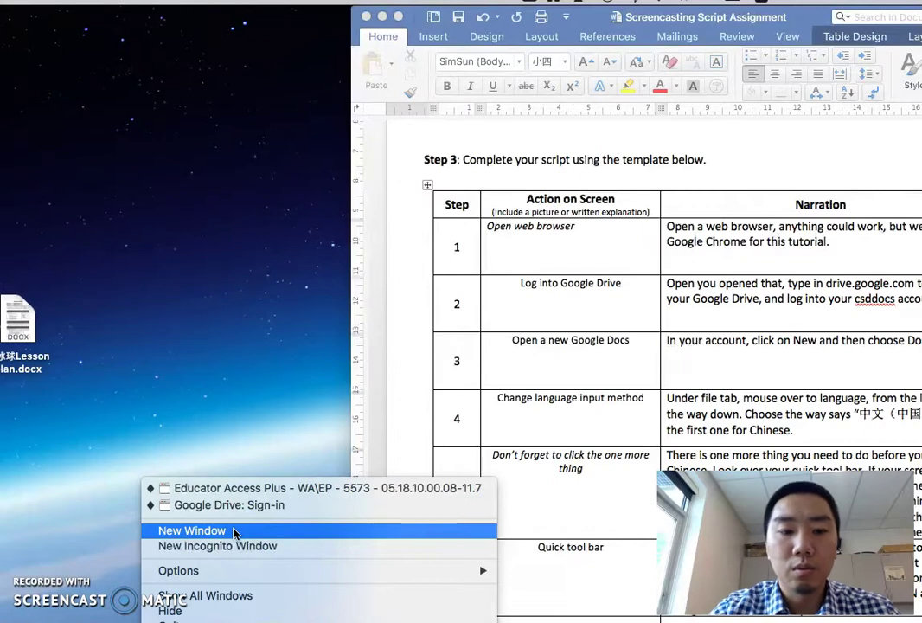
- Open a new Chrome window, shift it left, and go to drive.google.com
left_click(234, 534)
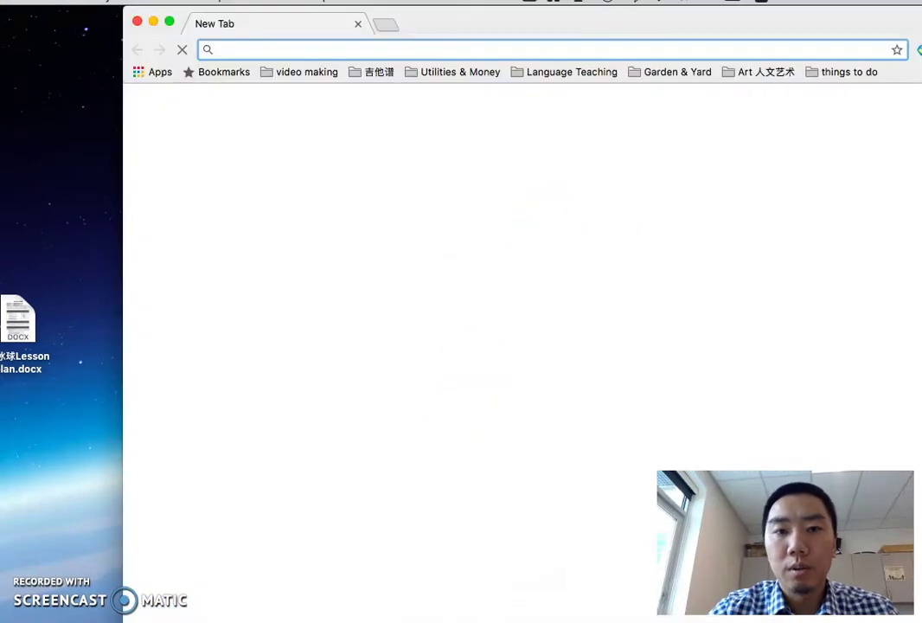
left_click_drag(655, 22, 558, 7)
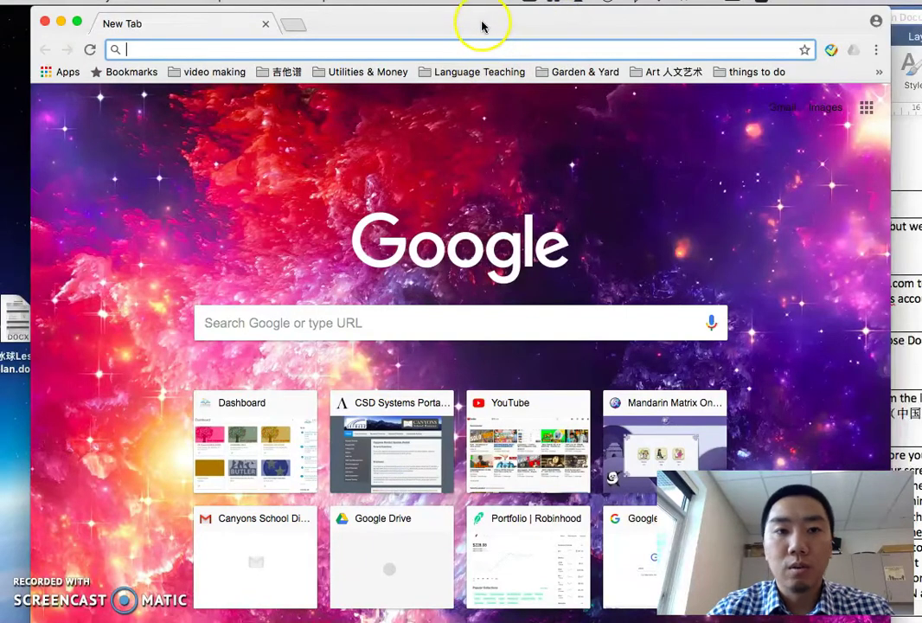
left_click_drag(481, 23, 476, 20)
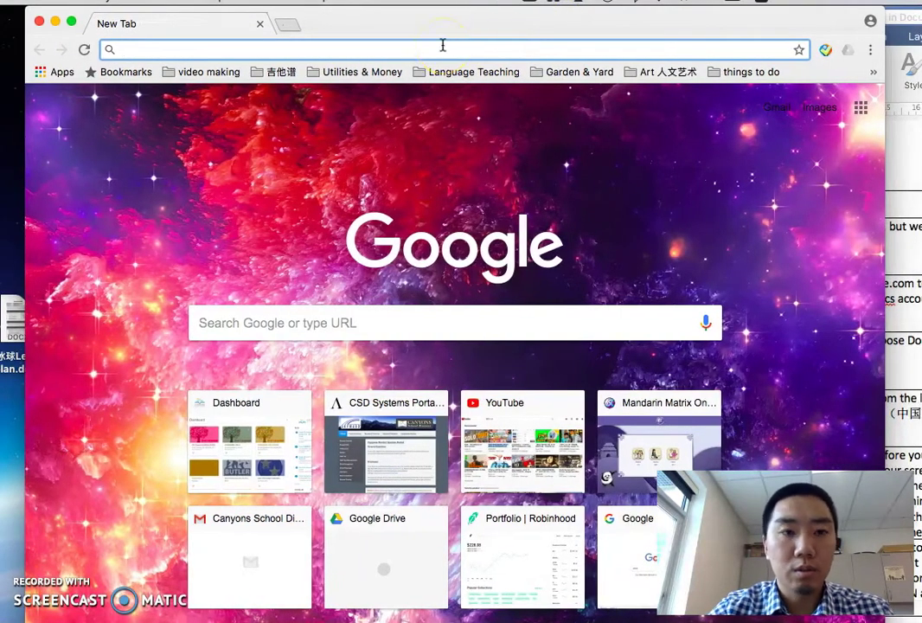
type("drive.goog")
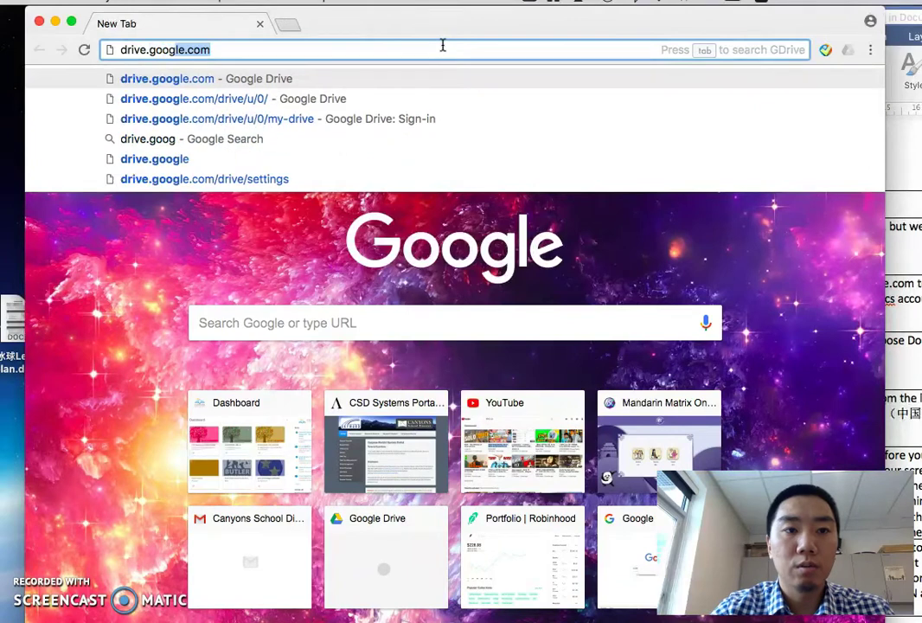
type("le.com")
key("Return")
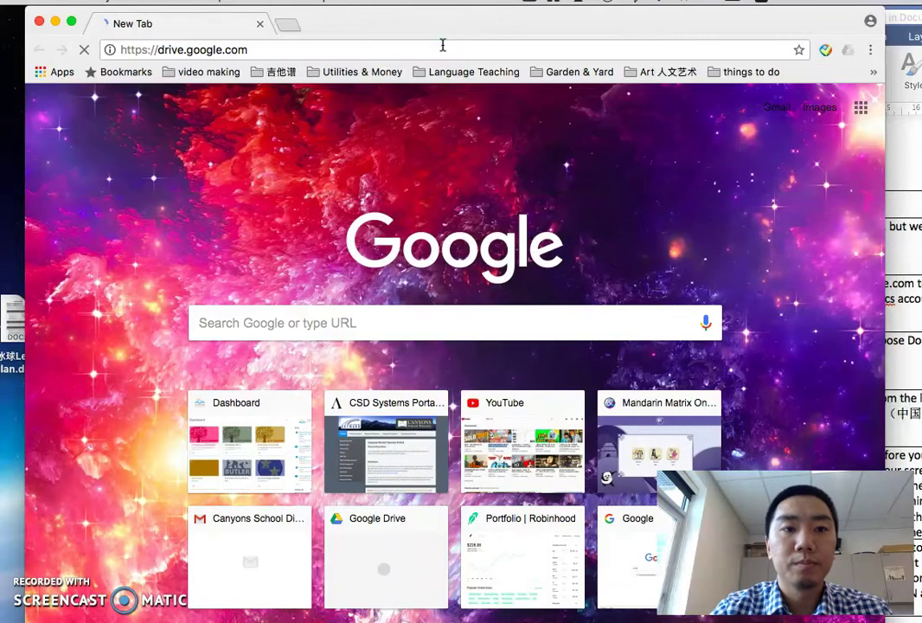
- Sign in to Google Drive with the school account and its password
left_click(426, 140)
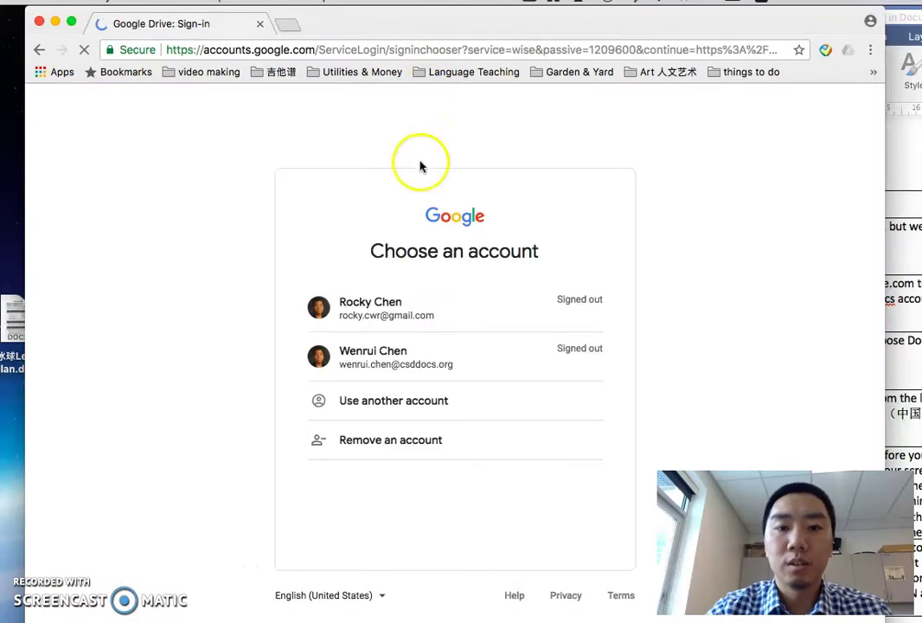
left_click(409, 370)
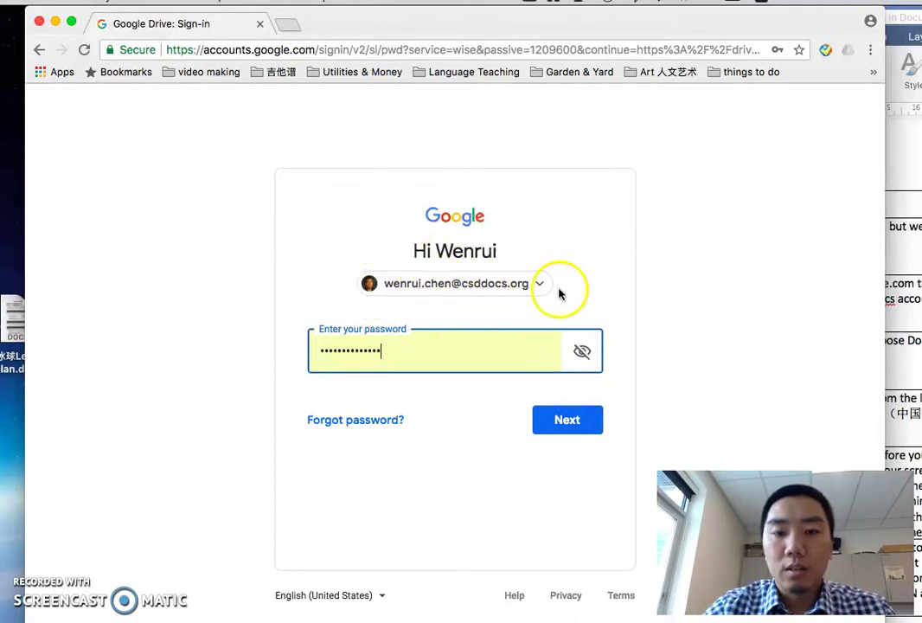
left_click(571, 420)
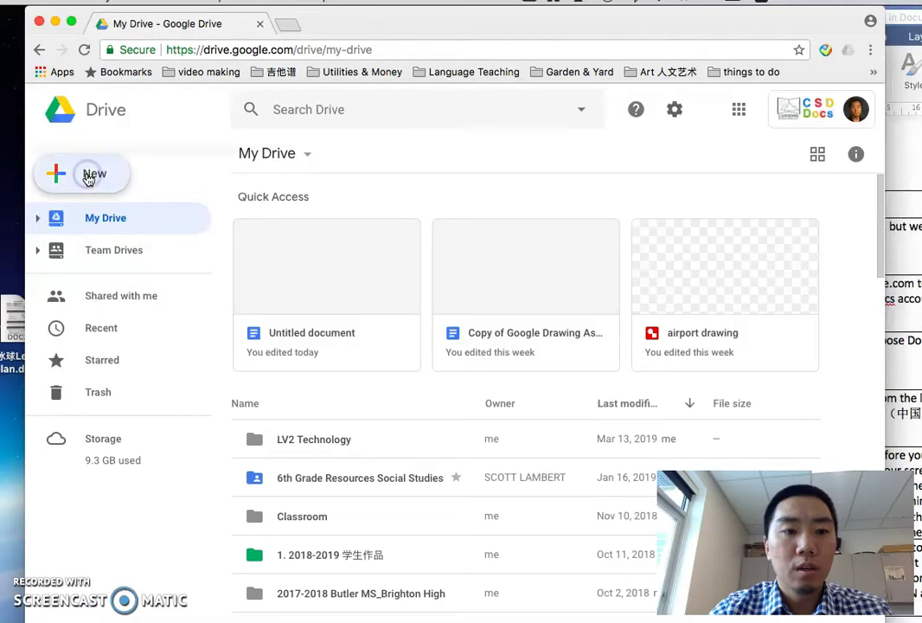
- Create a new blank Google Docs document from Drive's New menu
left_click(73, 176)
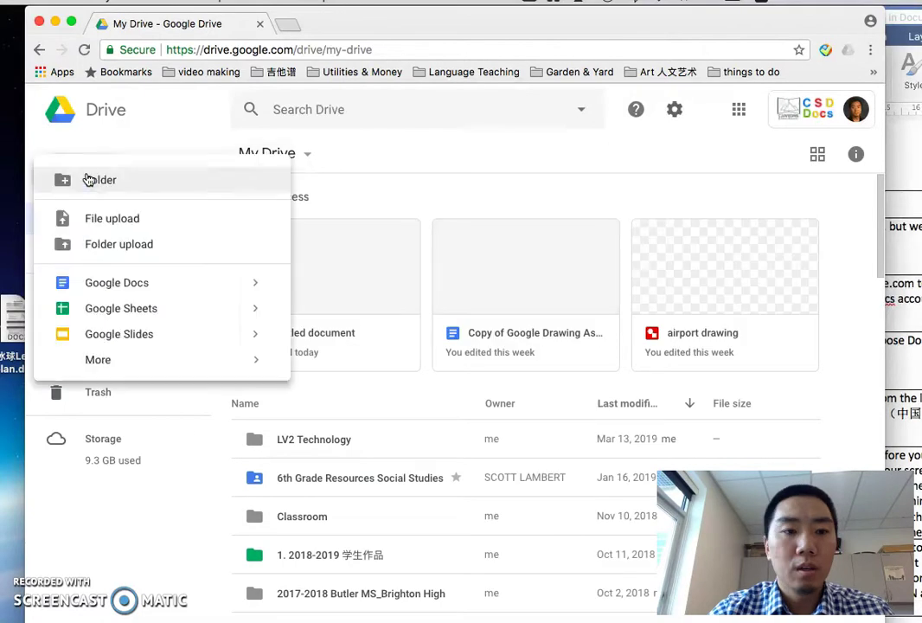
left_click(138, 292)
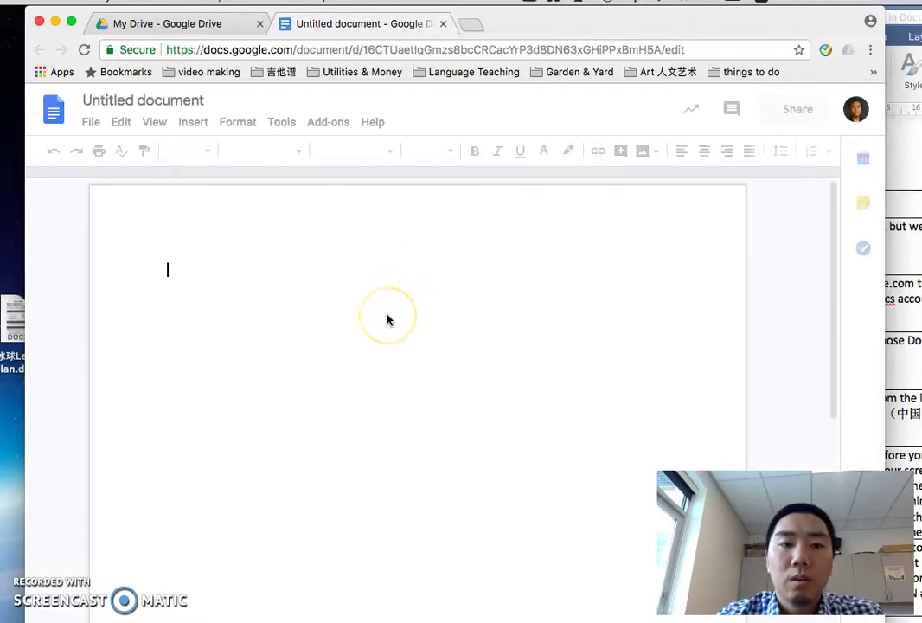
- Type 'hello.' on the document's first line and start a new line below it
left_click(264, 335)
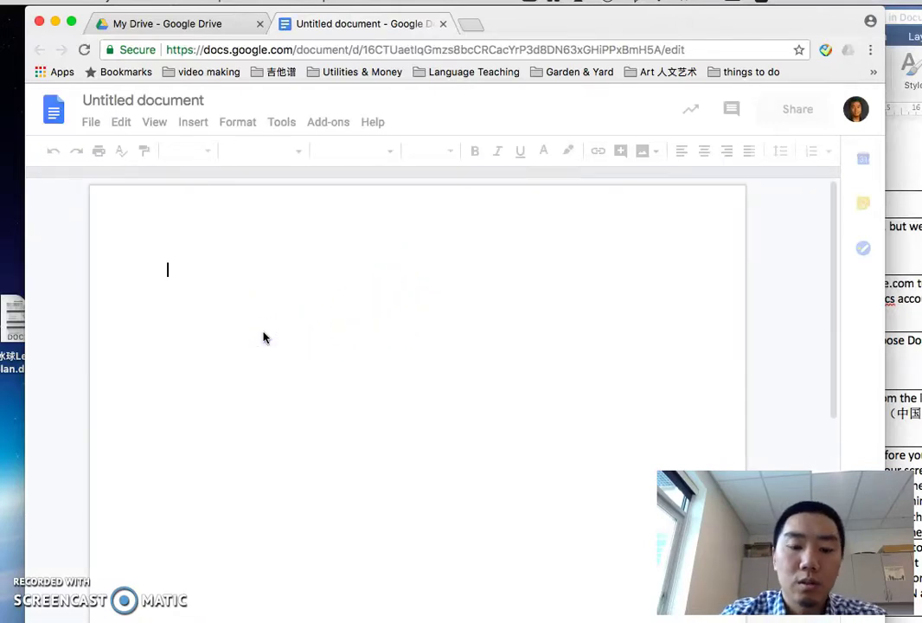
type("hello")
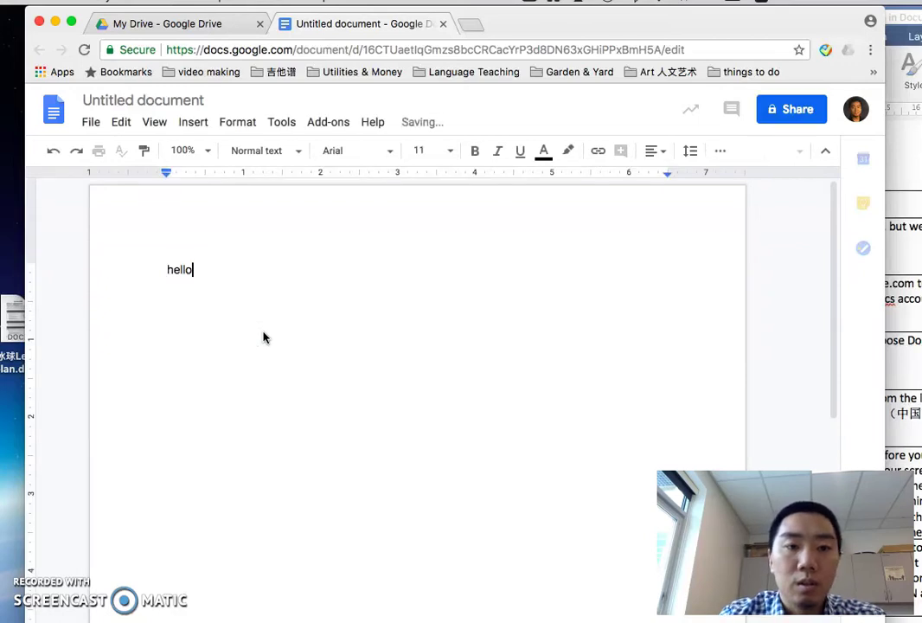
type(".")
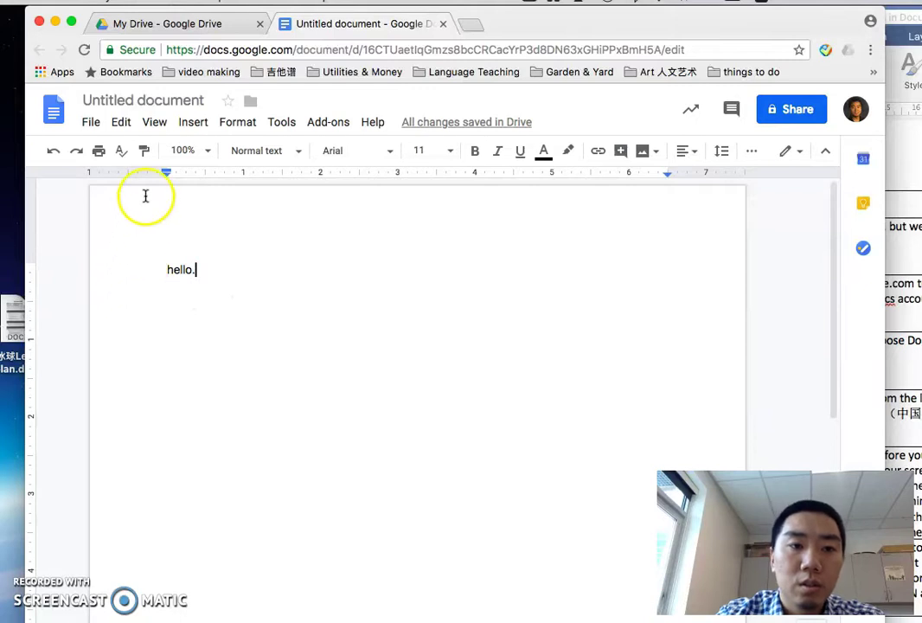
key("Return")
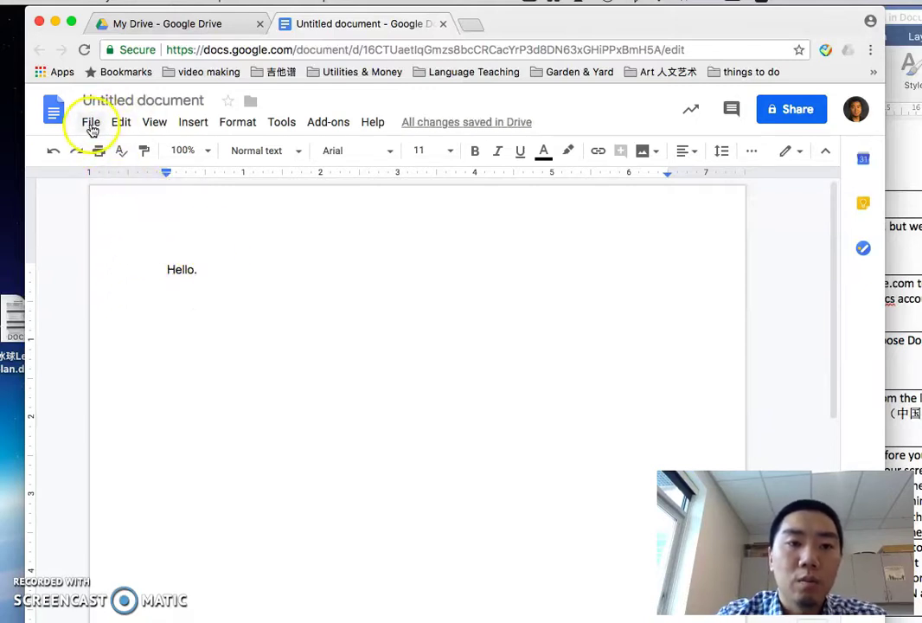
- Set the document language to 中文(中国) from the File menu
left_click(90, 124)
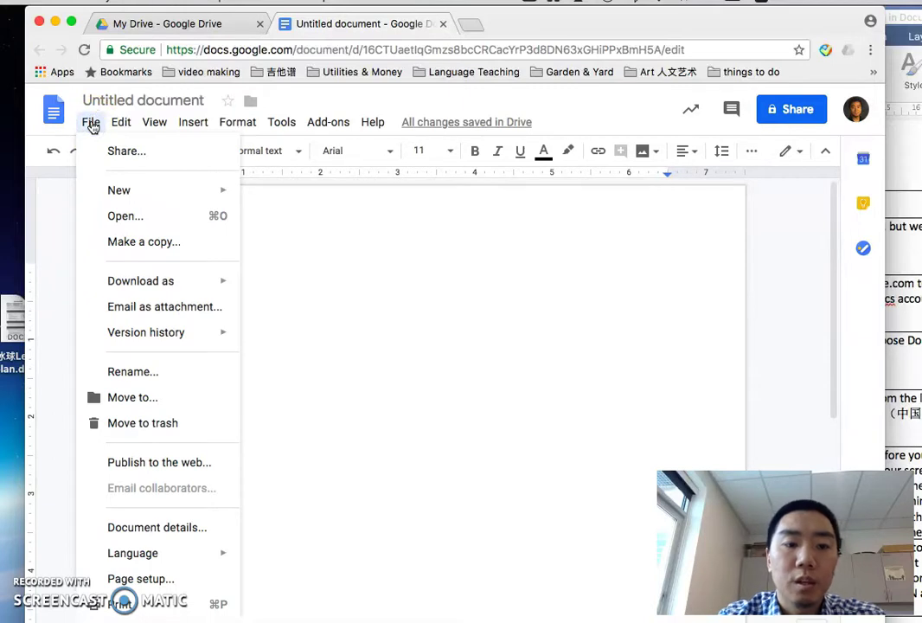
mouse_move(169, 554)
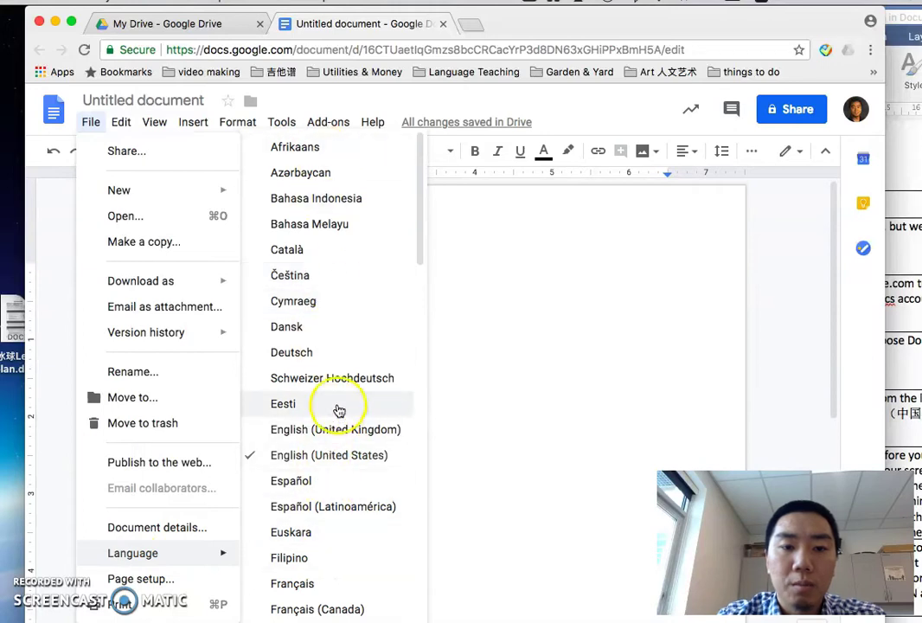
scroll(336, 443, "down", 15)
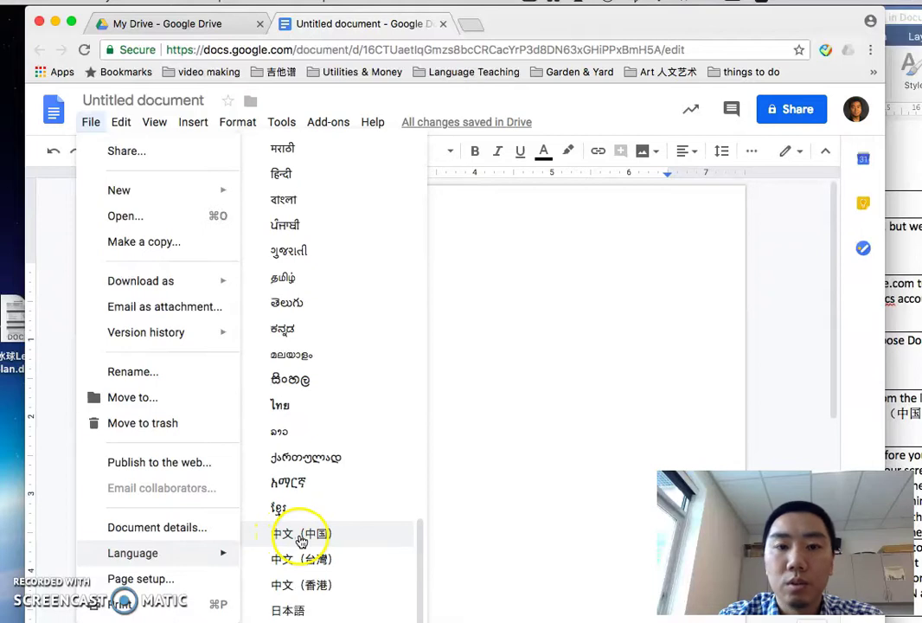
left_click(301, 538)
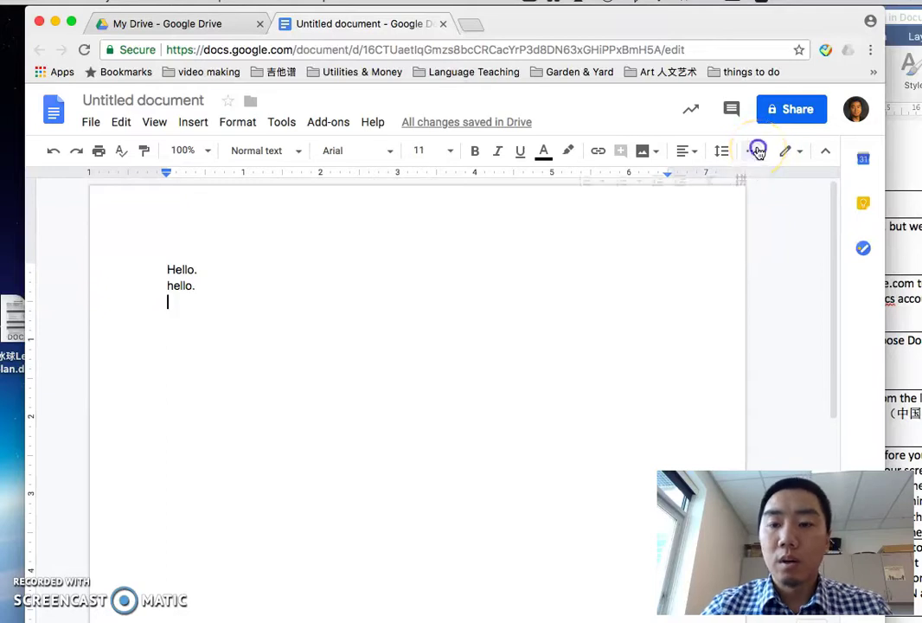
- Turn on Chinese Pinyin input from the overflow toolbar's Input tools and return to the page
left_click(756, 151)
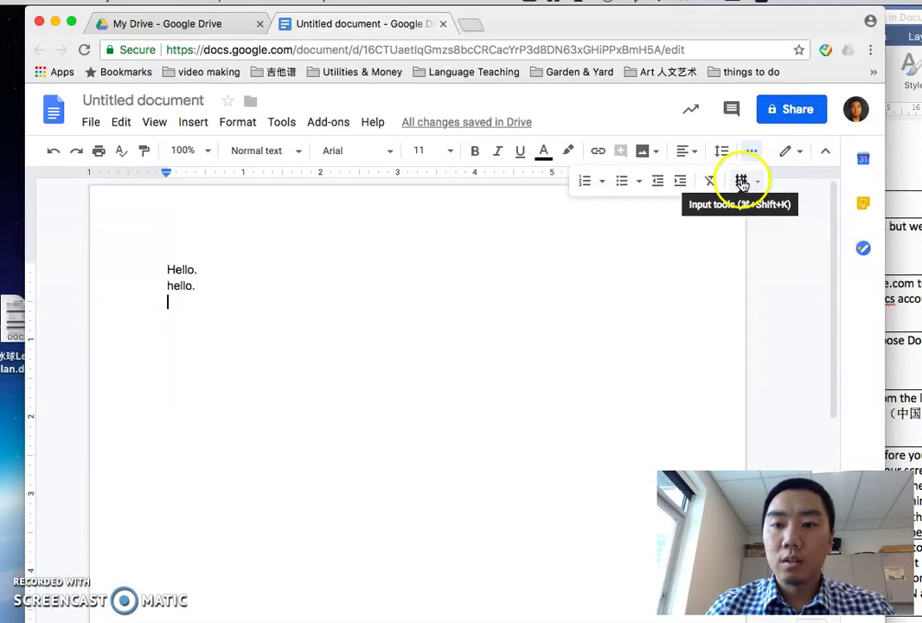
left_click(742, 181)
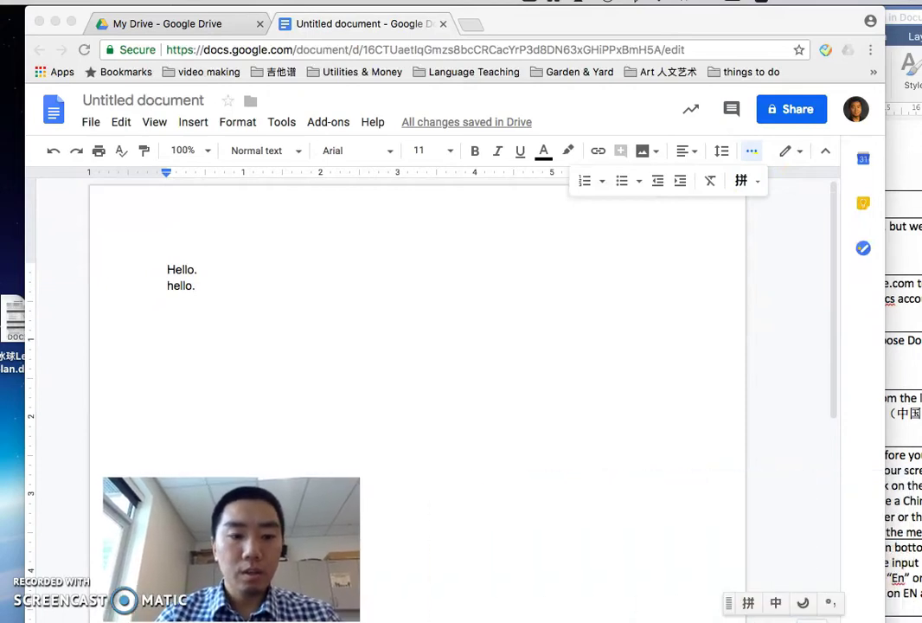
left_click(749, 149)
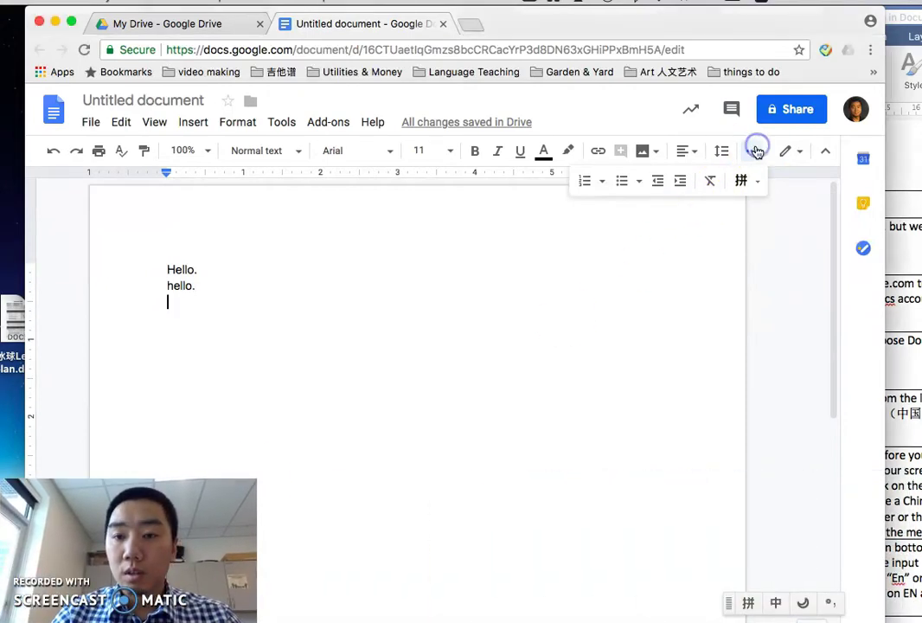
left_click(744, 183)
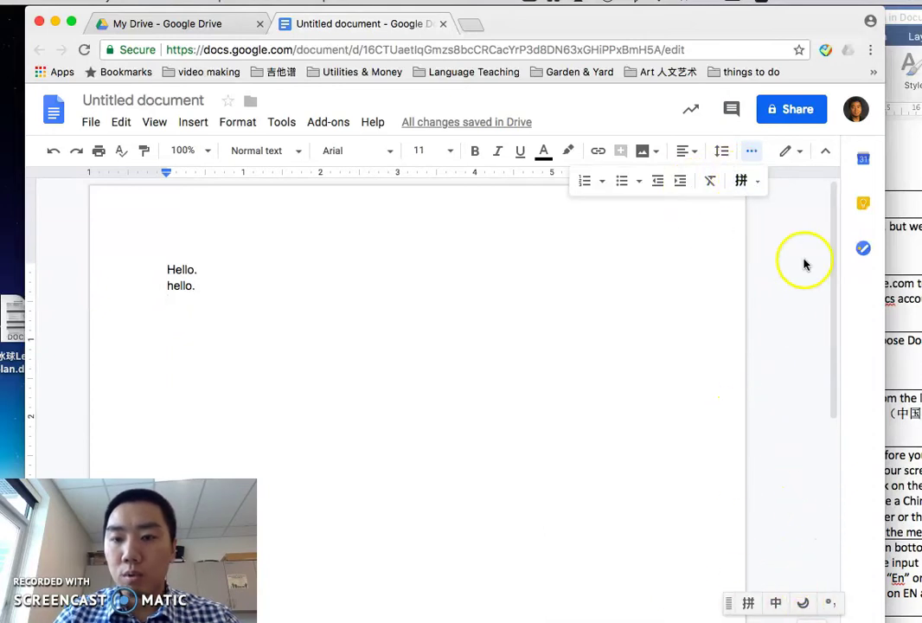
left_click(741, 181)
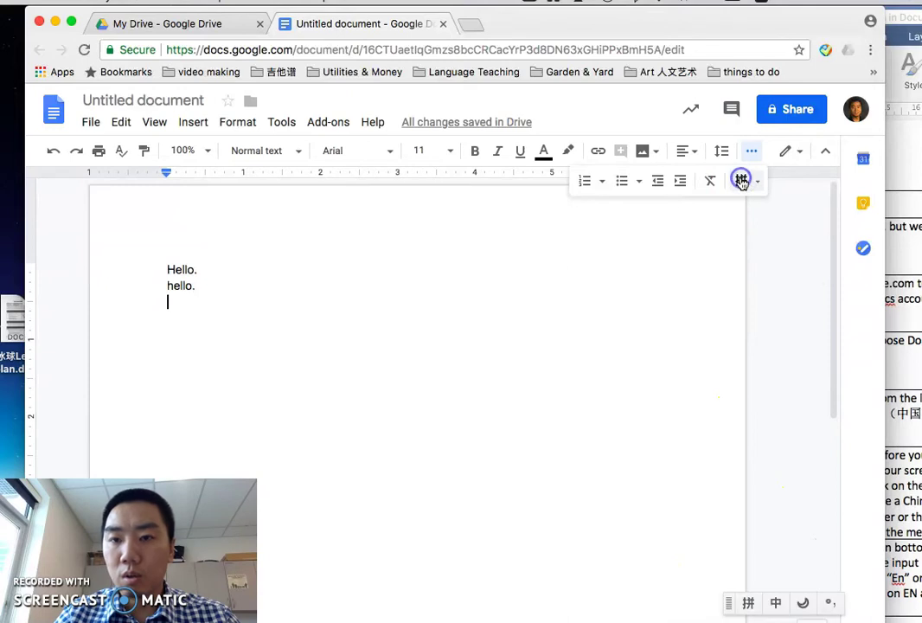
left_click(741, 181)
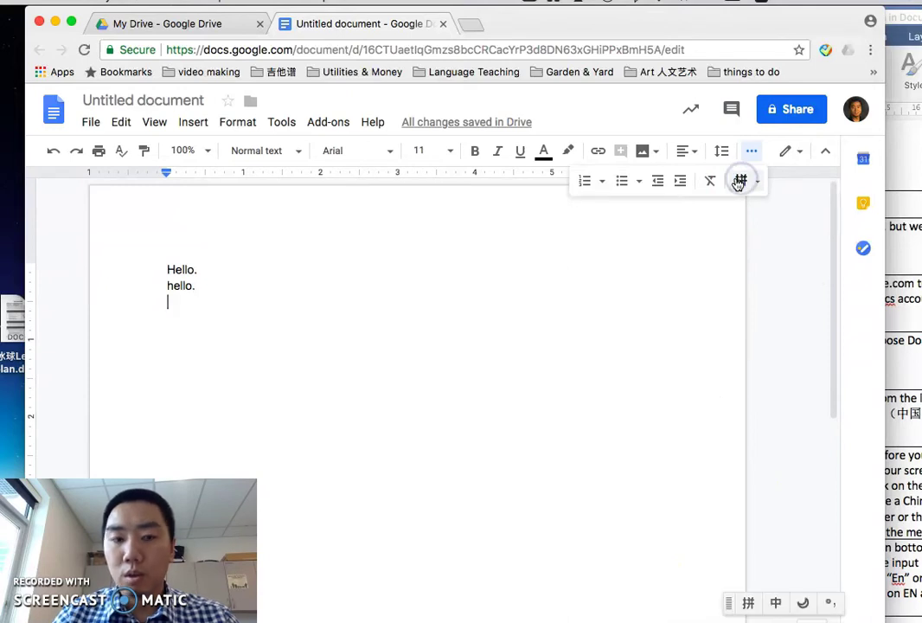
left_click(305, 321)
- Enter 你好！ from the Pinyin 'nihao', then switch to English mode and type 'english.'
type("nihao")
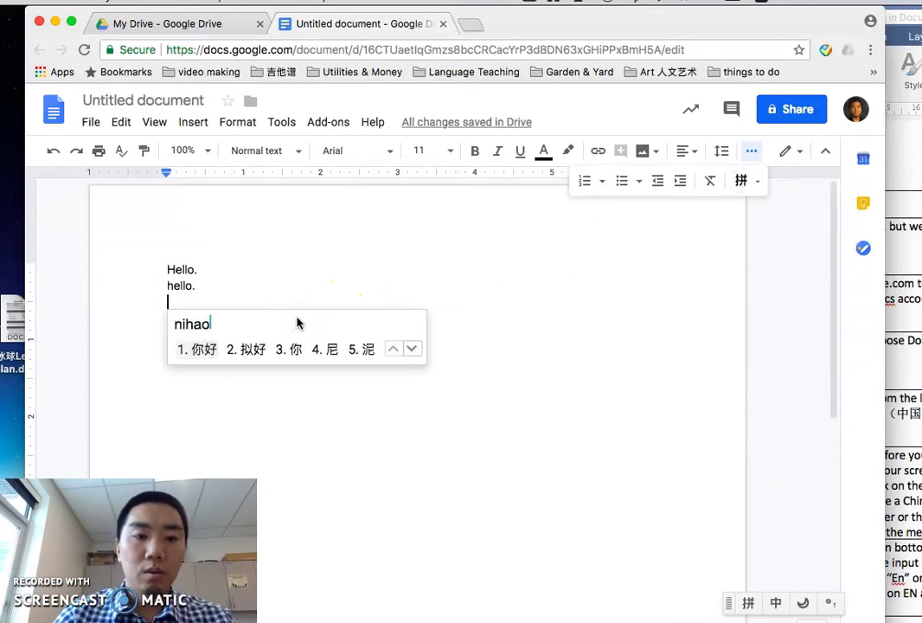
key("space")
type("!")
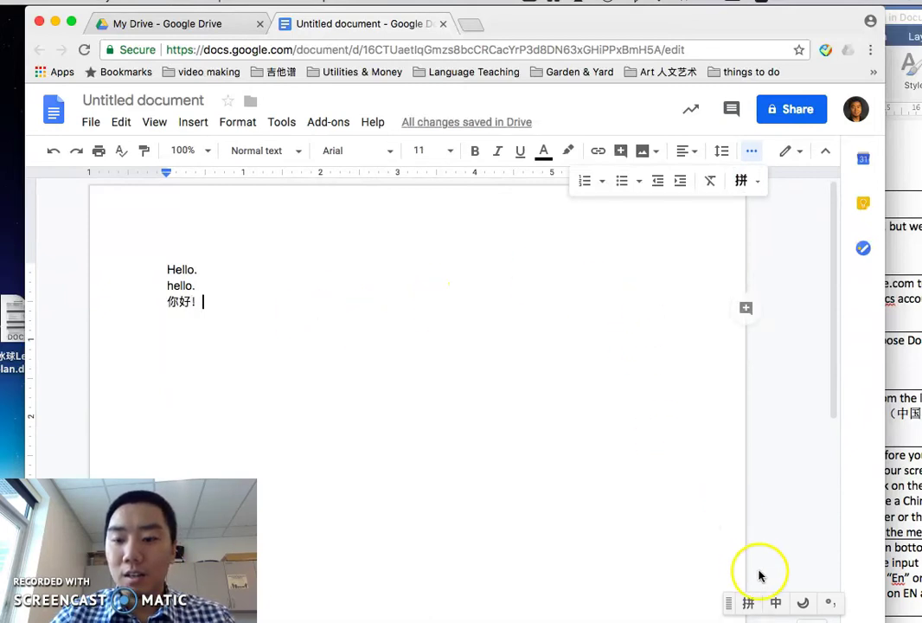
left_click(775, 605)
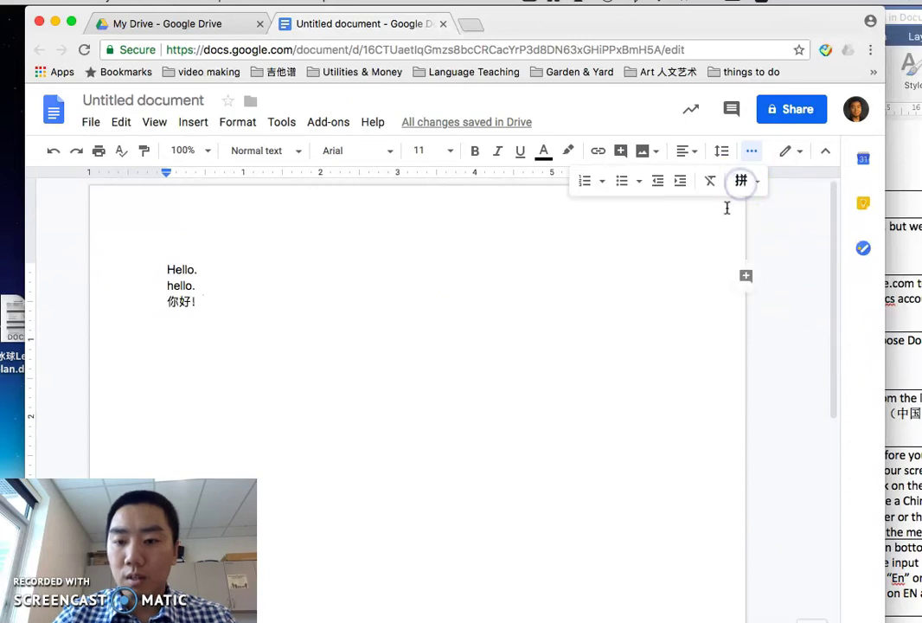
left_click(739, 182)
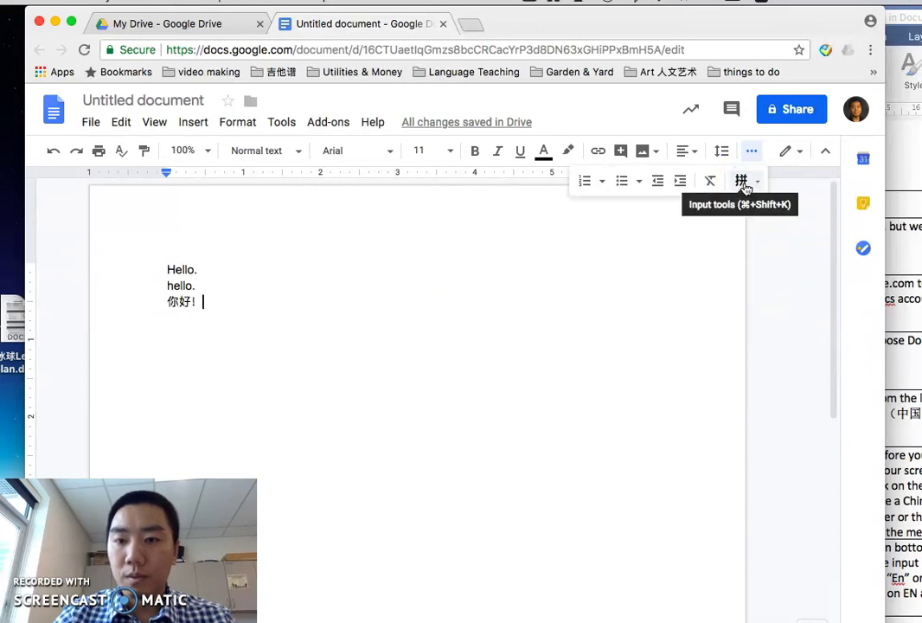
left_click(743, 182)
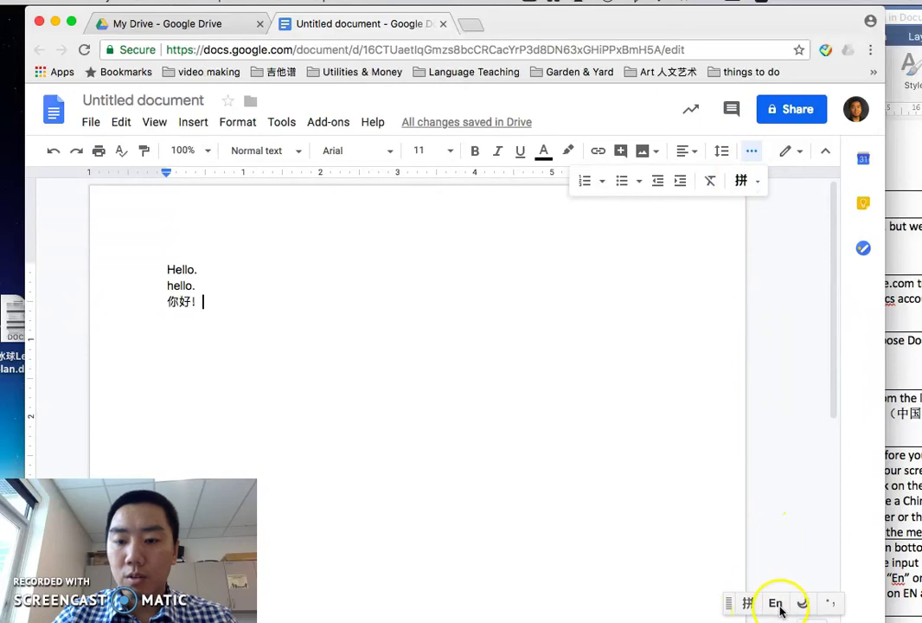
type("english")
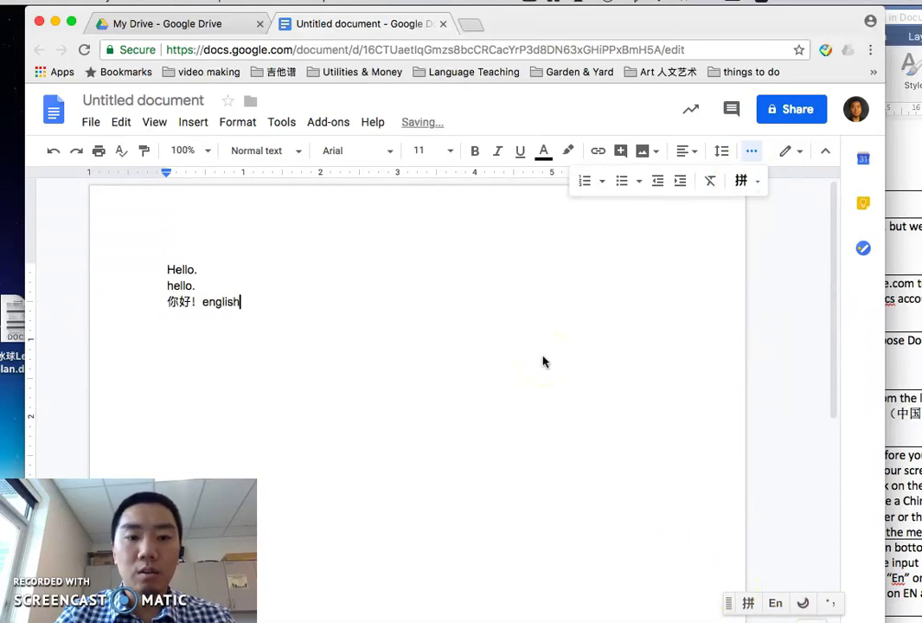
type(".")
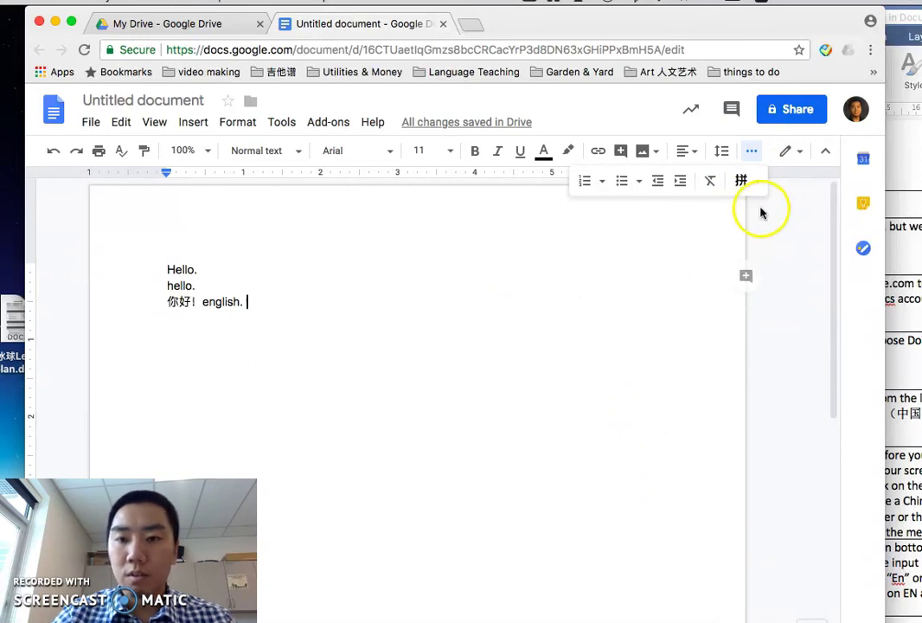
- Switch back to Pinyin and add 你好！谢谢！ from 'nihao' and 'xiexie'
left_click(742, 181)
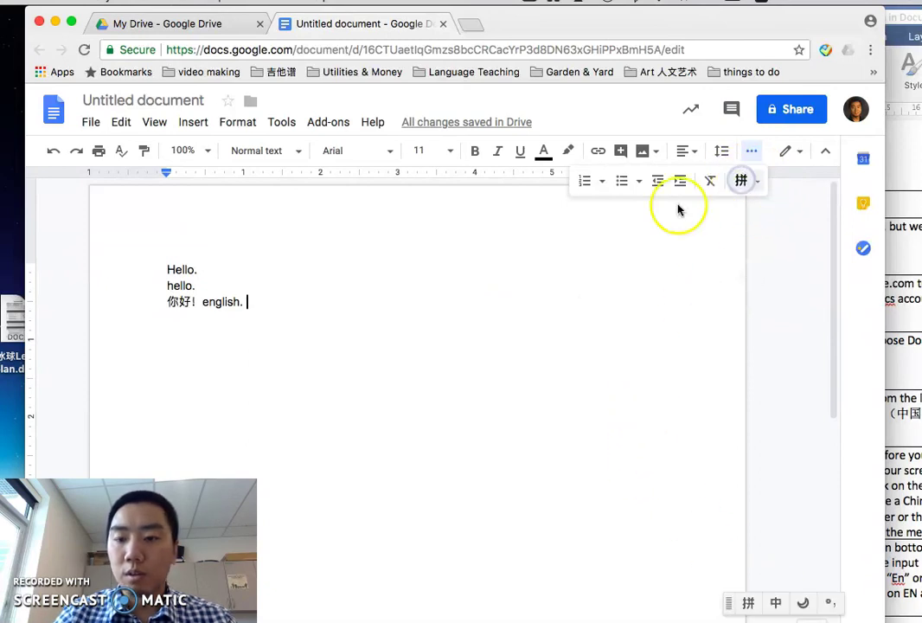
type("nihao")
key("space")
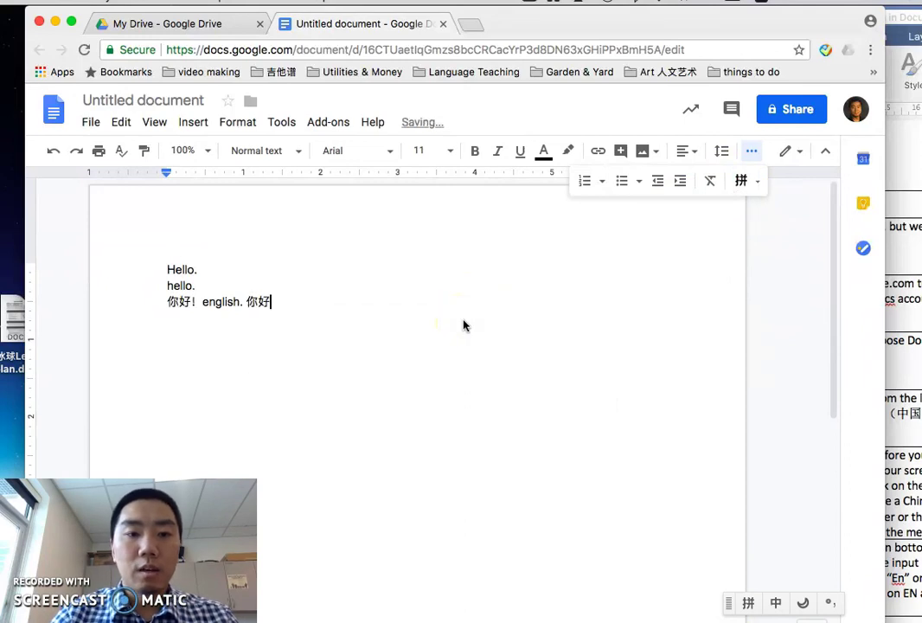
type("！")
left_click(337, 336)
type("xiexie")
key("space")
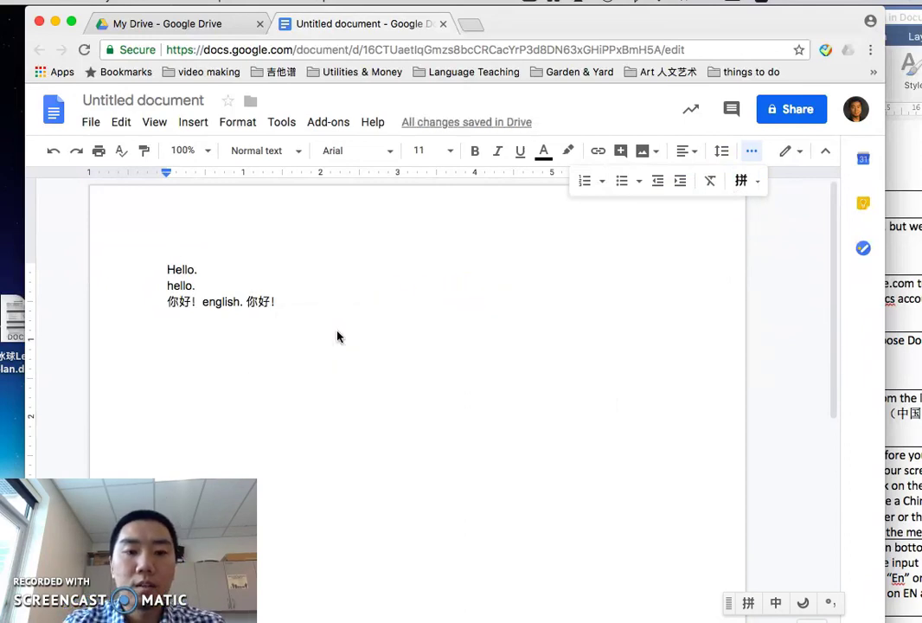
type("！")
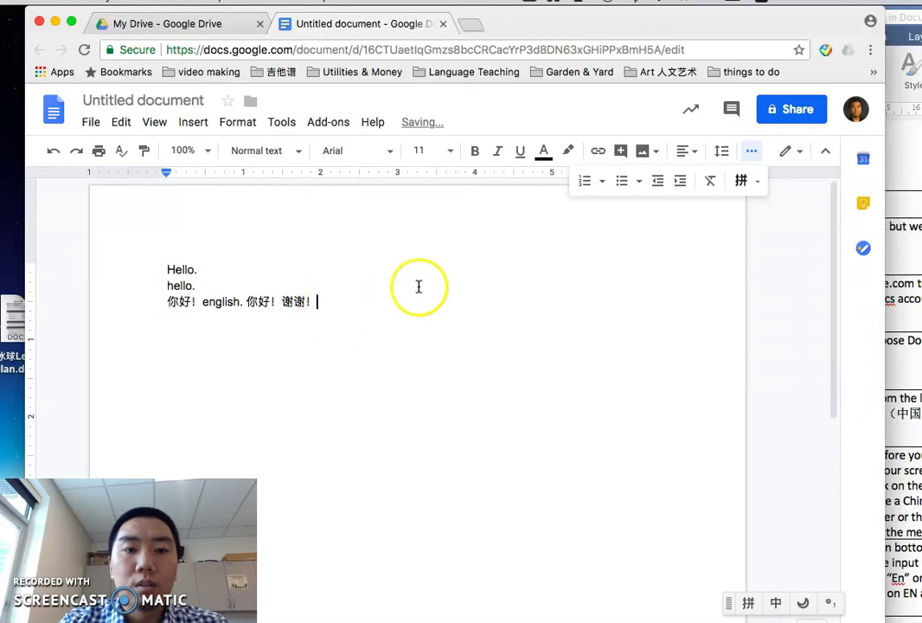